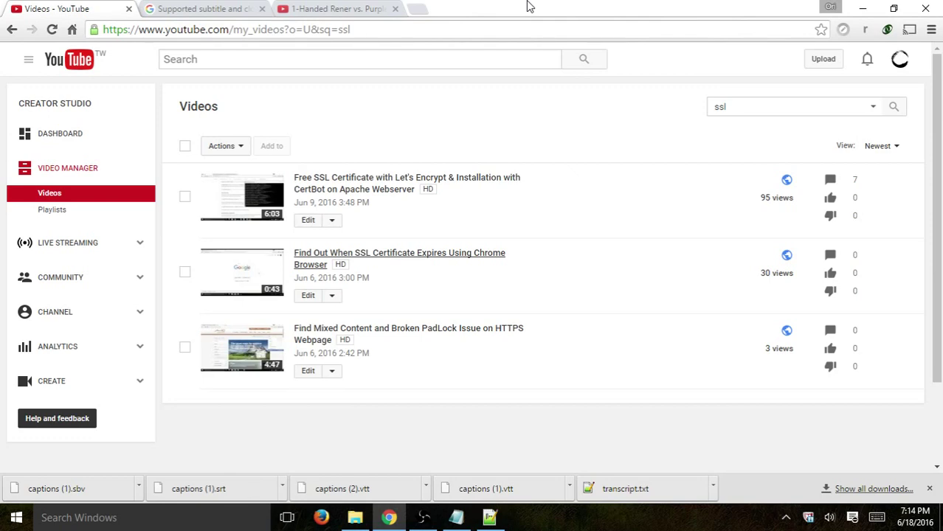
# Play the grappling seminar video in its tab with auto captions turned on.
pyautogui.click(363, 9)
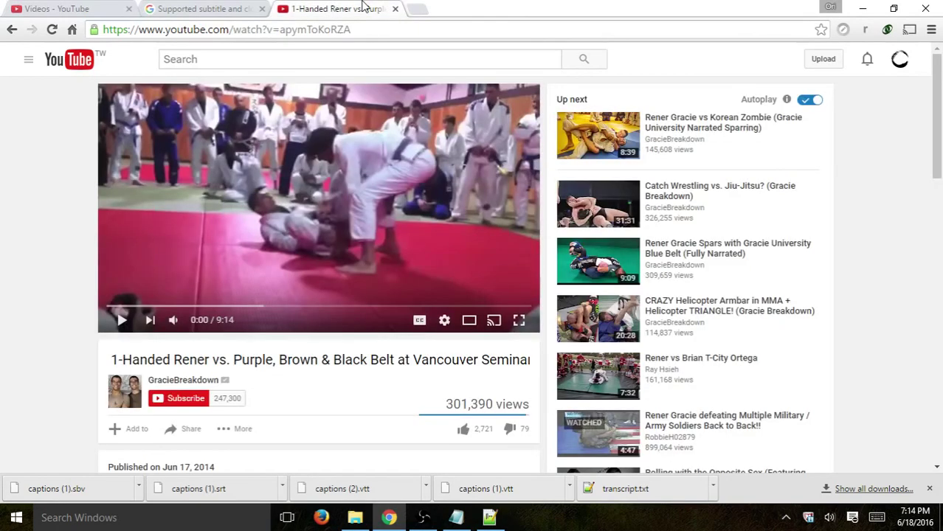
pyautogui.click(420, 323)
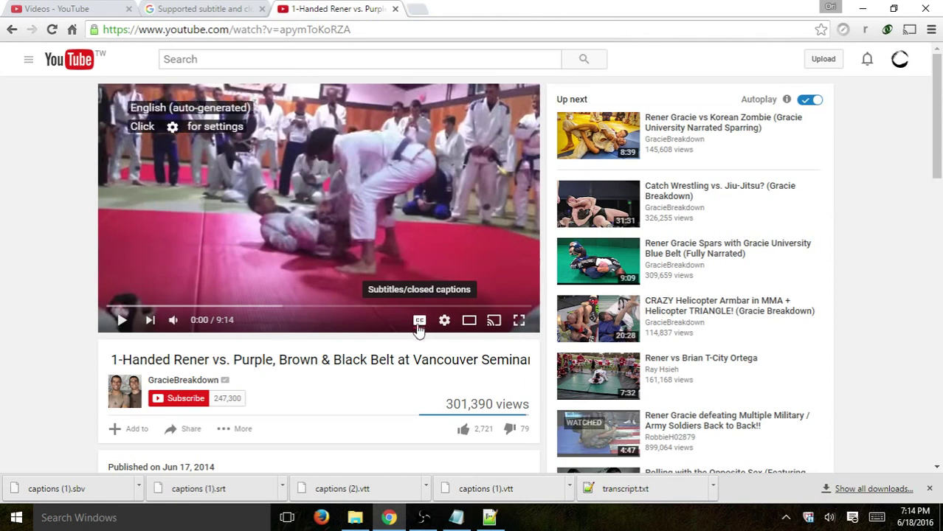
pyautogui.click(129, 325)
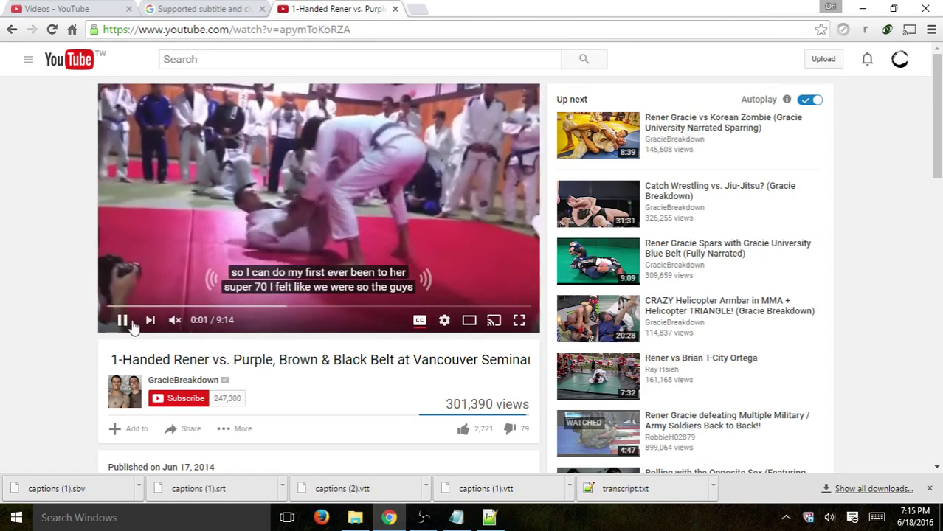
pyautogui.click(124, 321)
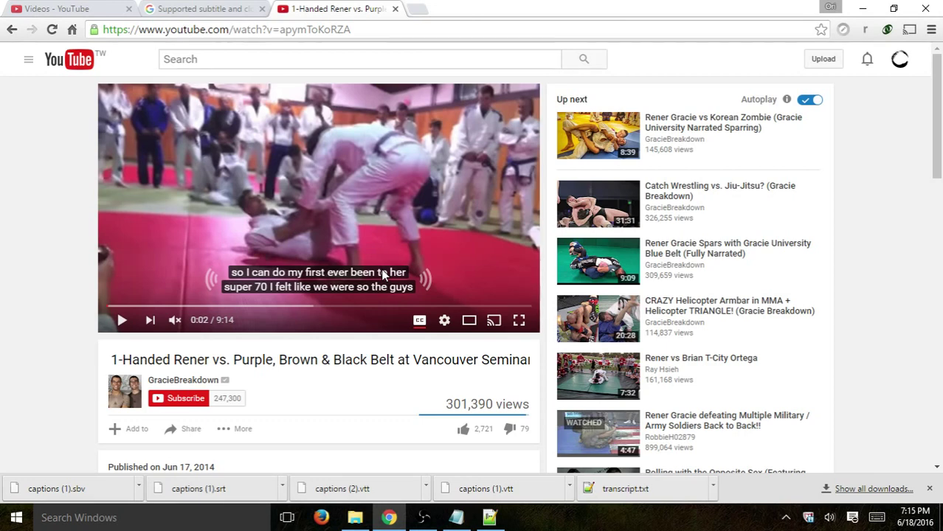
# From the Creator Studio video list, open the SSL certificate expiry video's Subtitles & CC tab.
pyautogui.click(66, 8)
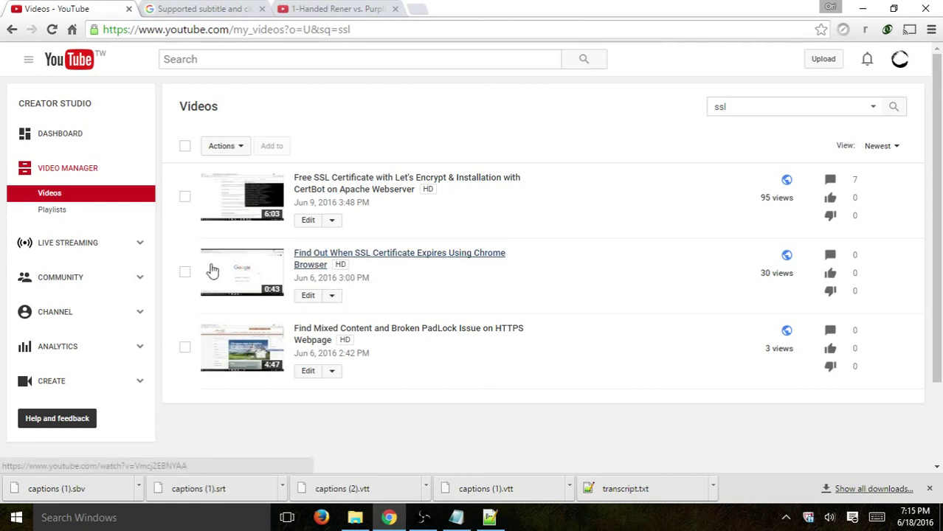
pyautogui.click(306, 298)
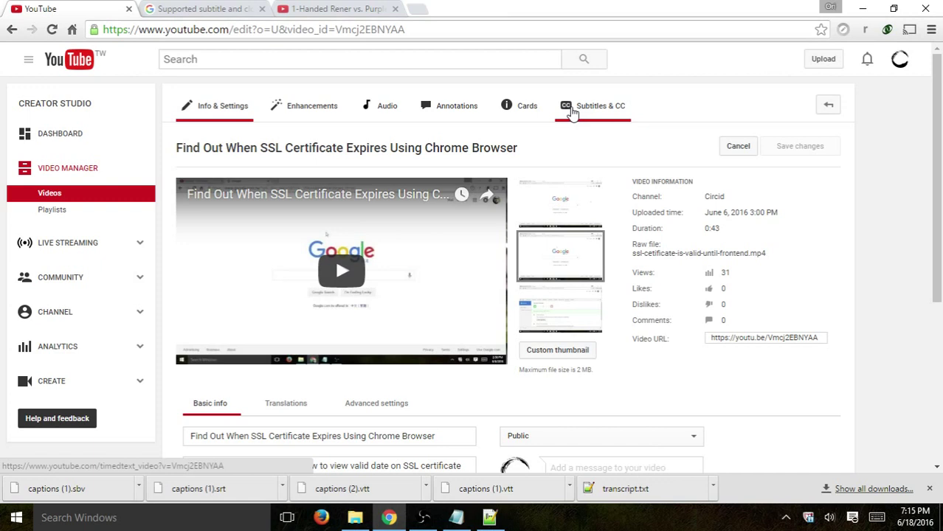
pyautogui.click(618, 108)
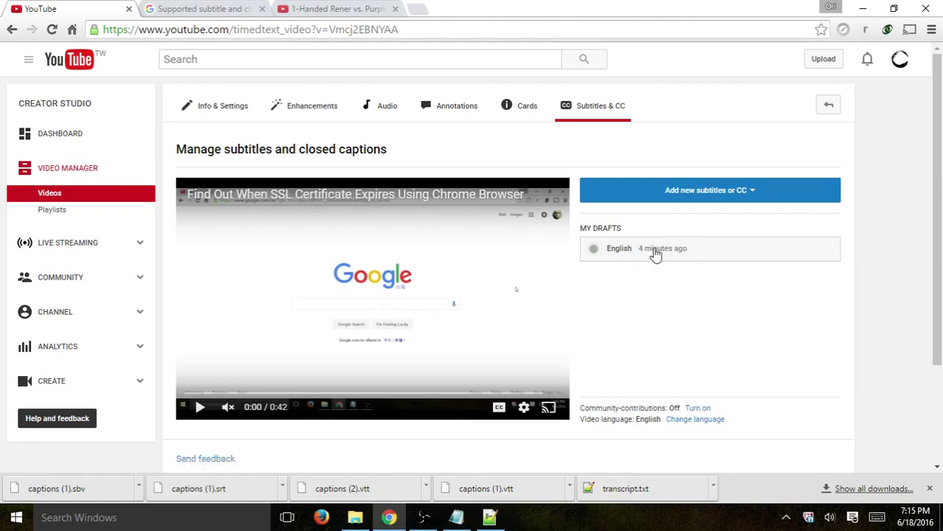
# Add new English subtitles, confirming Overwrite of the existing English ones.
pyautogui.click(713, 193)
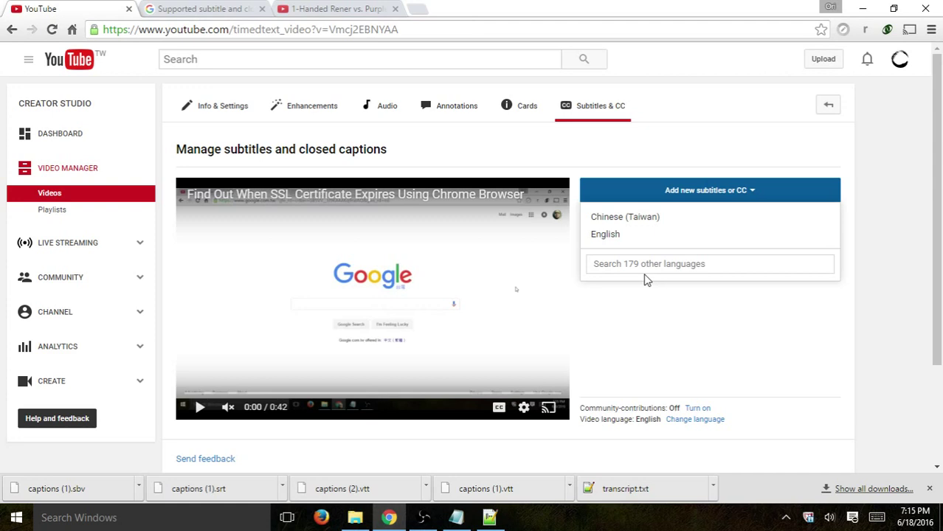
pyautogui.click(647, 236)
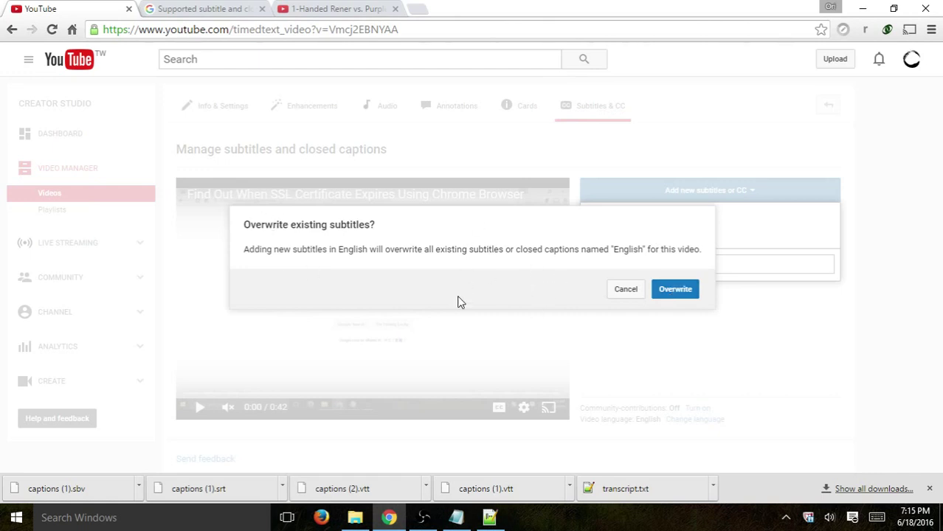
pyautogui.click(672, 292)
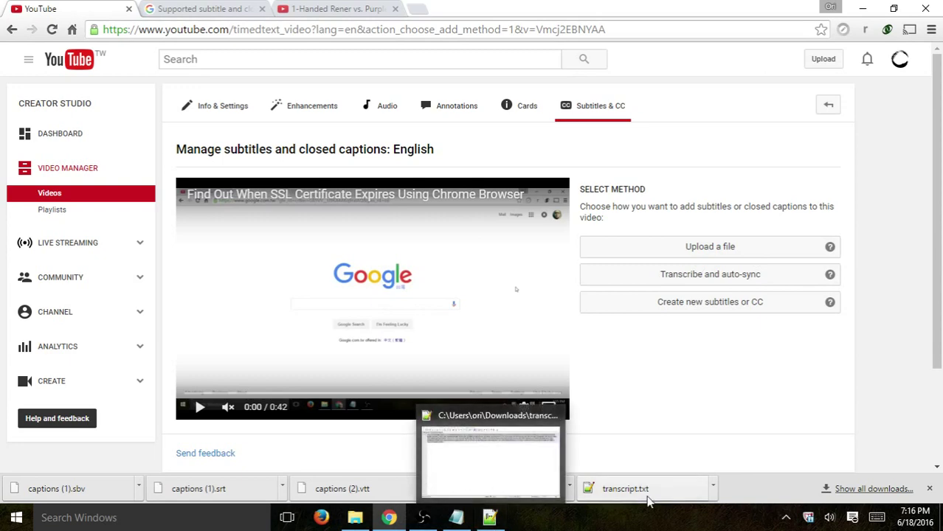
# Open transcript.txt in Notepad++, select all its text, and return to Chrome.
pyautogui.click(670, 491)
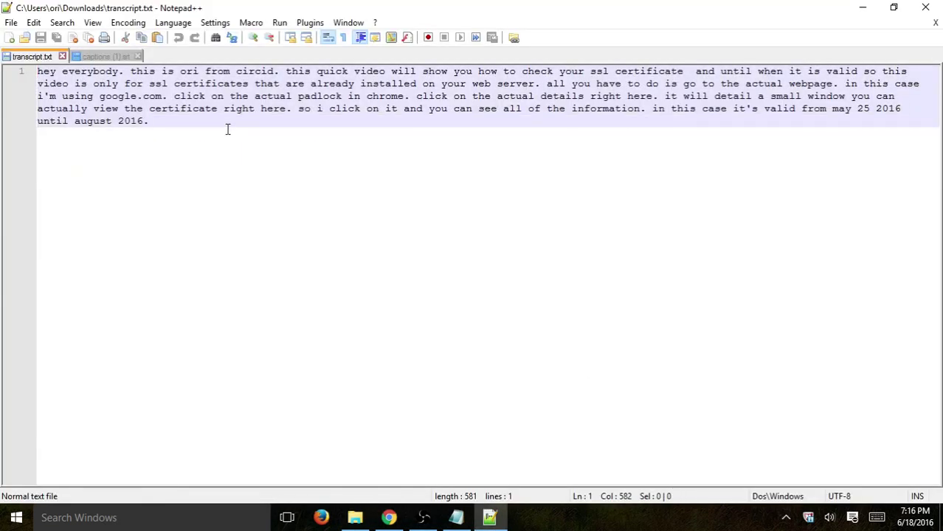
pyautogui.hotkey('ctrl', 'a')
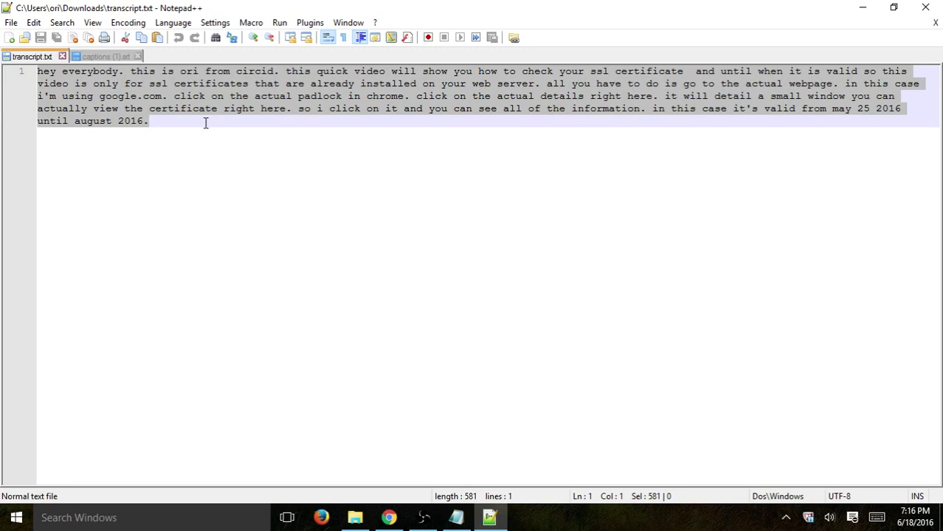
pyautogui.click(389, 517)
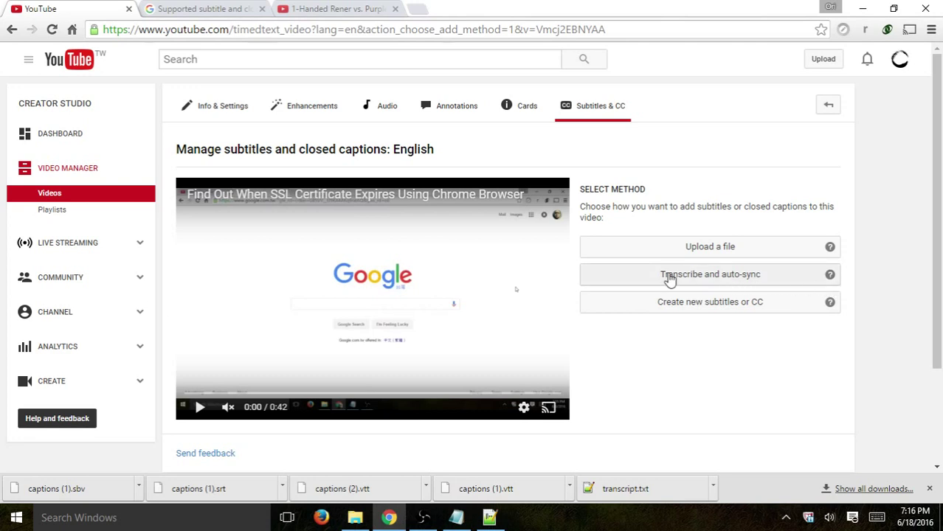
# Choose Transcribe and auto-sync and, while the video plays, type 'hello, these are the words that i hear'.
pyautogui.click(786, 278)
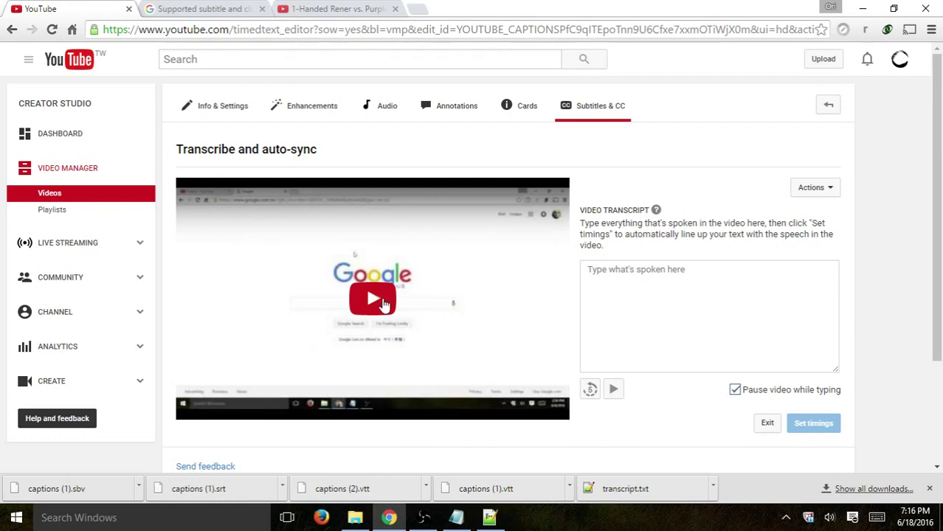
pyautogui.click(383, 304)
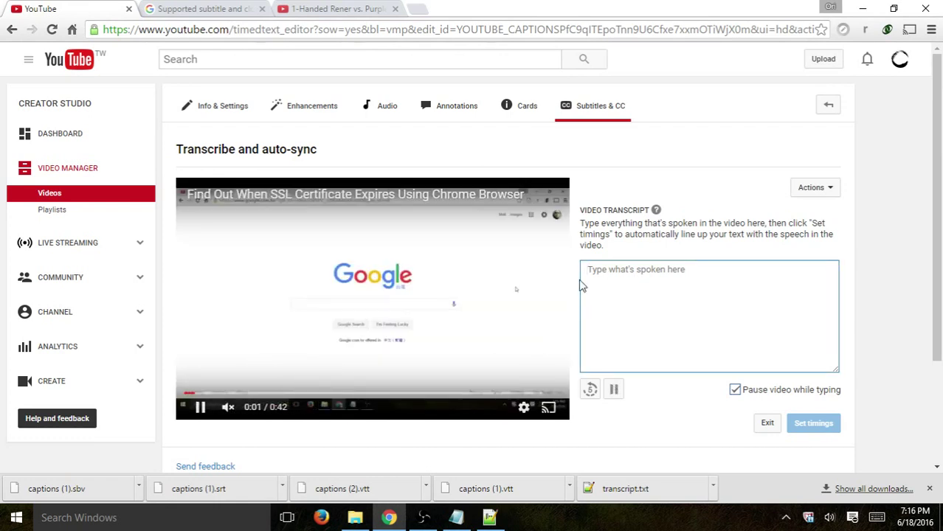
pyautogui.click(613, 326)
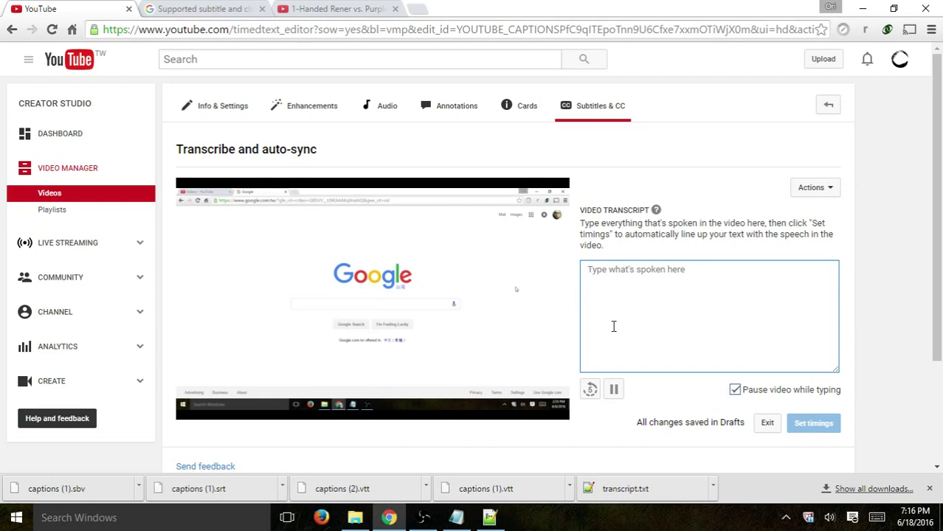
pyautogui.write('hi')
pyautogui.press('BackSpace')
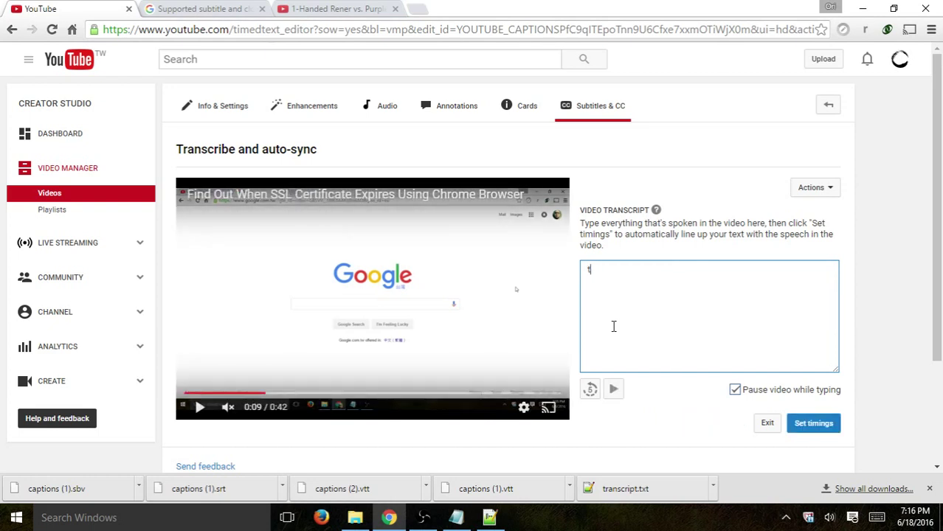
pyautogui.write('ello,')
pyautogui.write(' this is')
pyautogui.write(' the')
pyautogui.write(' vi')
pyautogui.press('BackSpace')
pyautogui.press('BackSpace')
pyautogui.press('BackSpace')
pyautogui.press('BackSpace')
pyautogui.press('BackSpace')
pyautogui.press('BackSpace')
pyautogui.press('BackSpace')
pyautogui.press('BackSpace')
pyautogui.press('BackSpace')
pyautogui.press('BackSpace')
pyautogui.press('BackSpace')
pyautogui.press('BackSpace')
pyautogui.write('ese are the w')
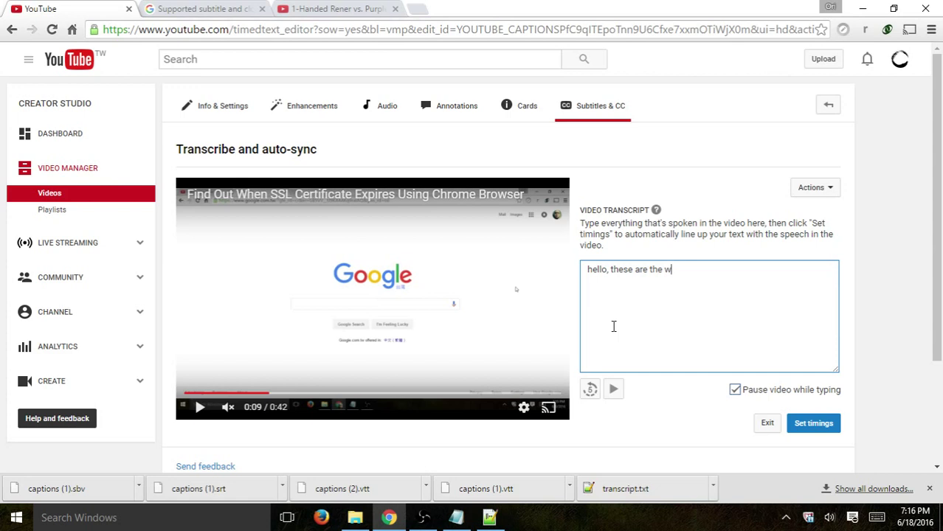
pyautogui.write('ords that i hear')
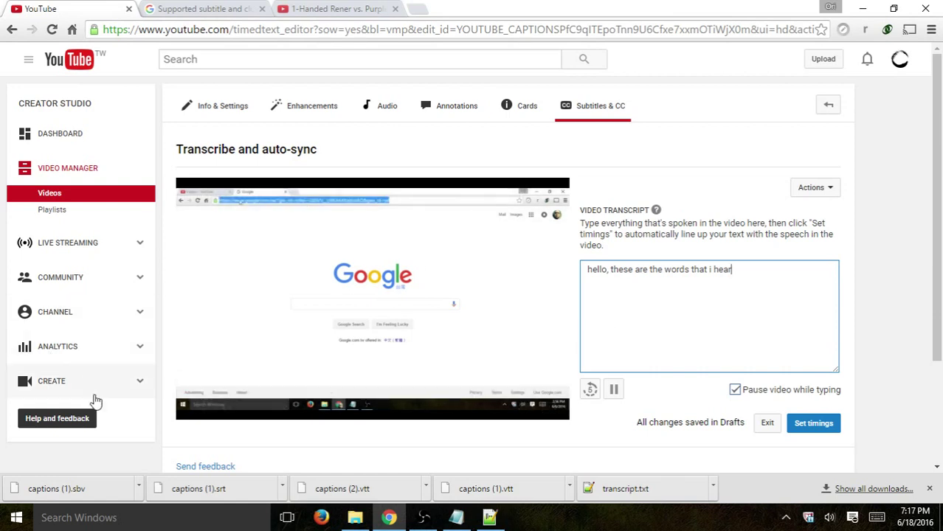
pyautogui.click(196, 407)
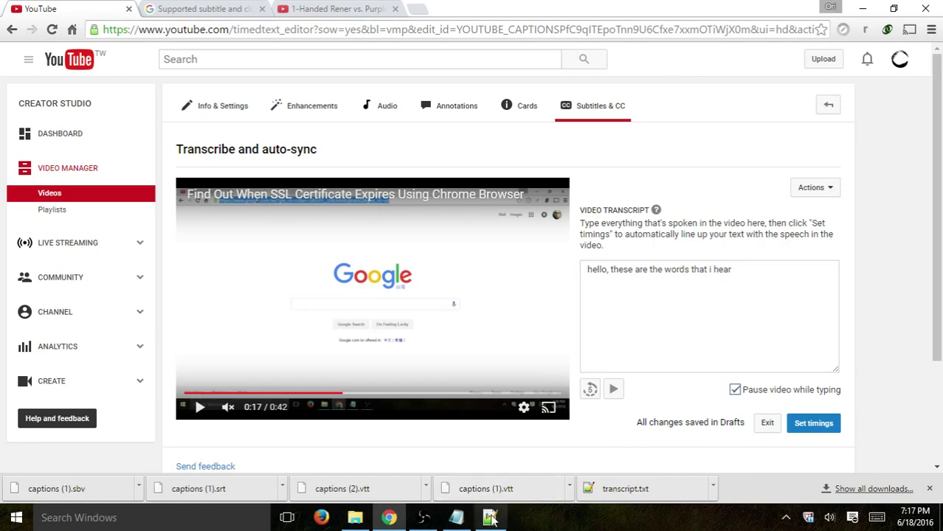
# Replace the sample line with the full transcript.txt text and set timings automatically.
pyautogui.hotkey('alt', 'Tab')
pyautogui.moveTo(262, 116); pyautogui.dragTo(36, 71)
pyautogui.hotkey('ctrl', 'c')
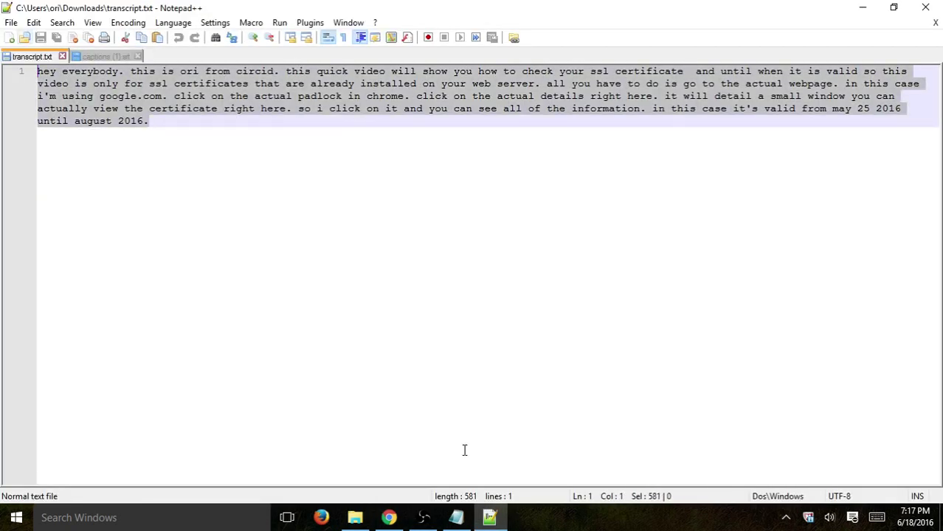
pyautogui.click(388, 518)
pyautogui.click(768, 284)
pyautogui.hotkey('ctrl', 'a')
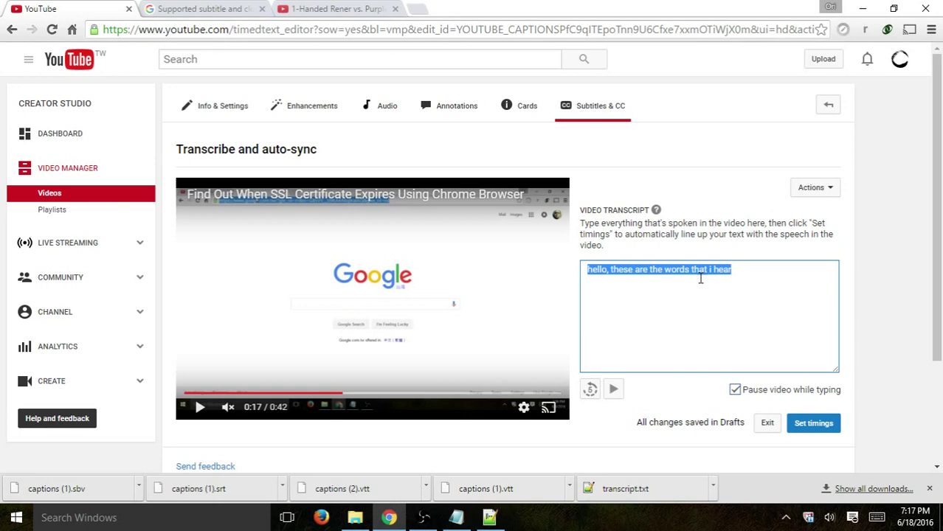
pyautogui.press('Delete')
pyautogui.hotkey('ctrl', 'v')
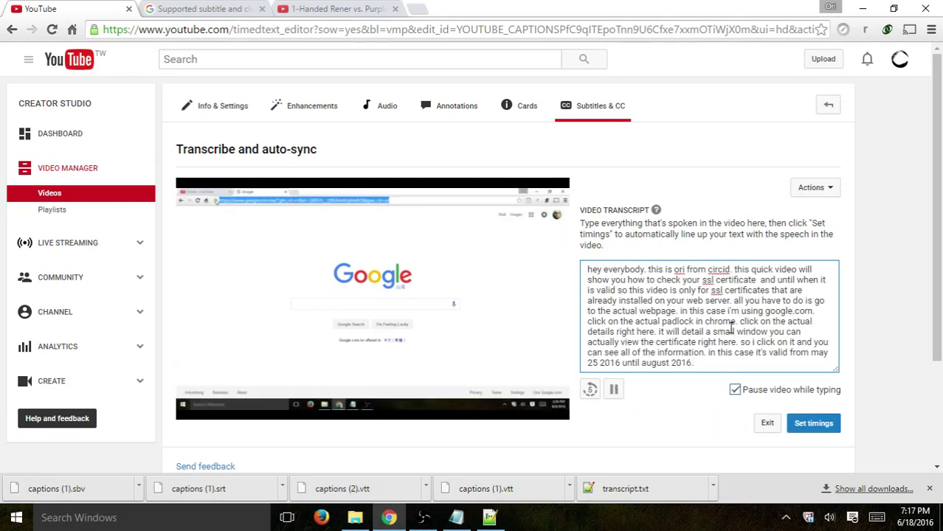
pyautogui.click(815, 427)
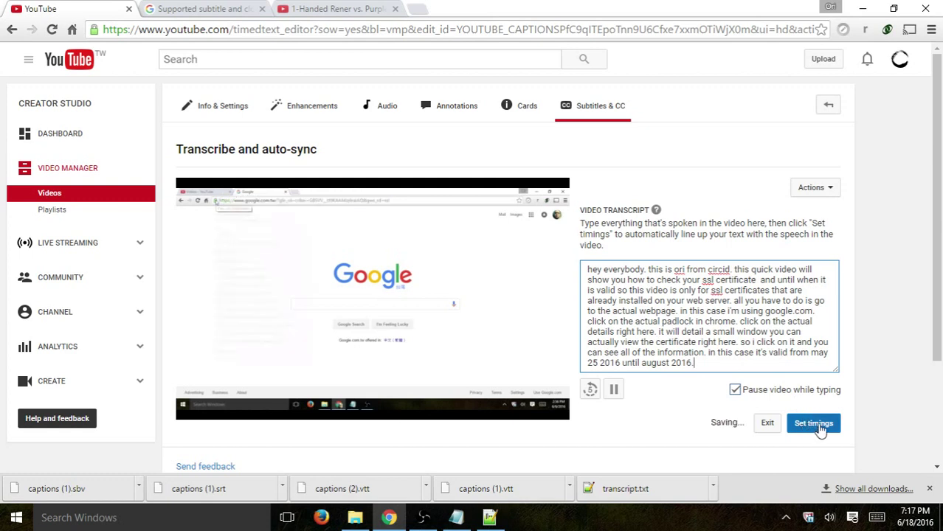
pyautogui.click(815, 425)
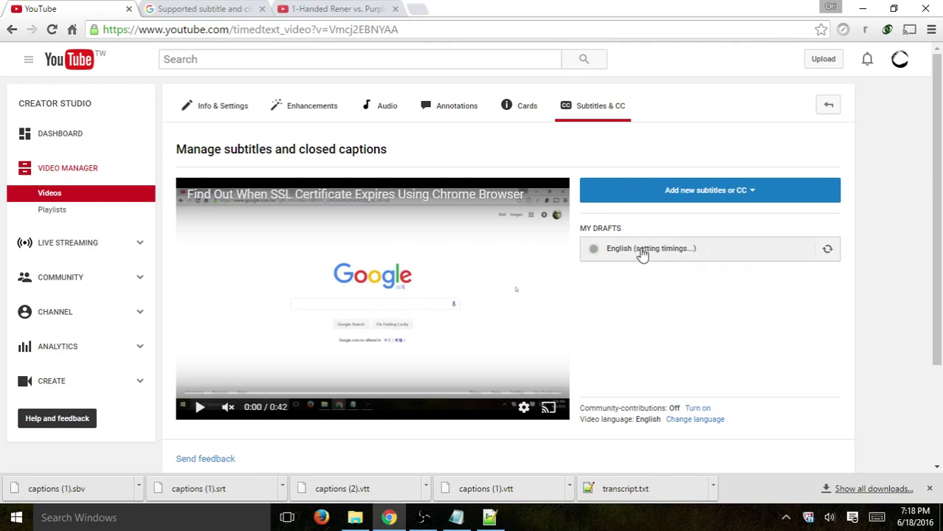
# Open the English draft's timing editor, preview the synced captions, and publish them.
pyautogui.click(590, 255)
pyautogui.scroll(-1, 621, 183)
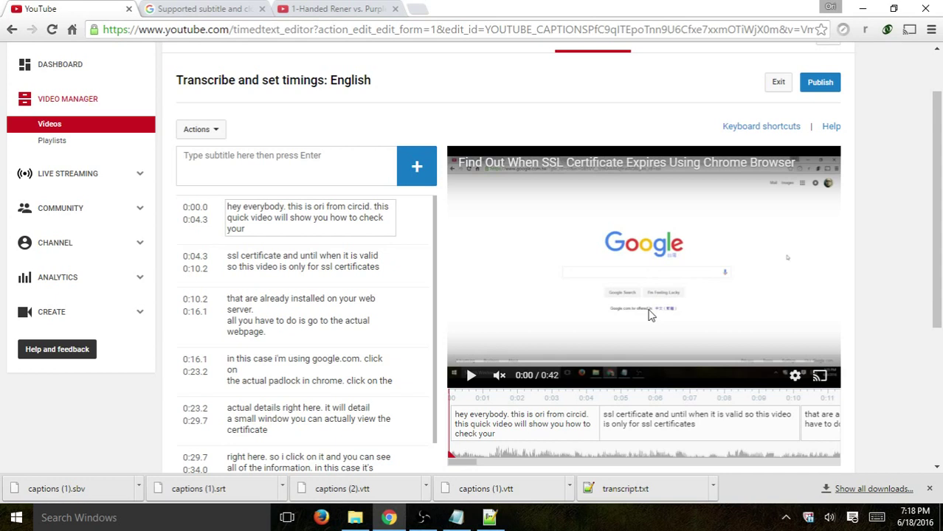
pyautogui.click(471, 375)
pyautogui.click(471, 377)
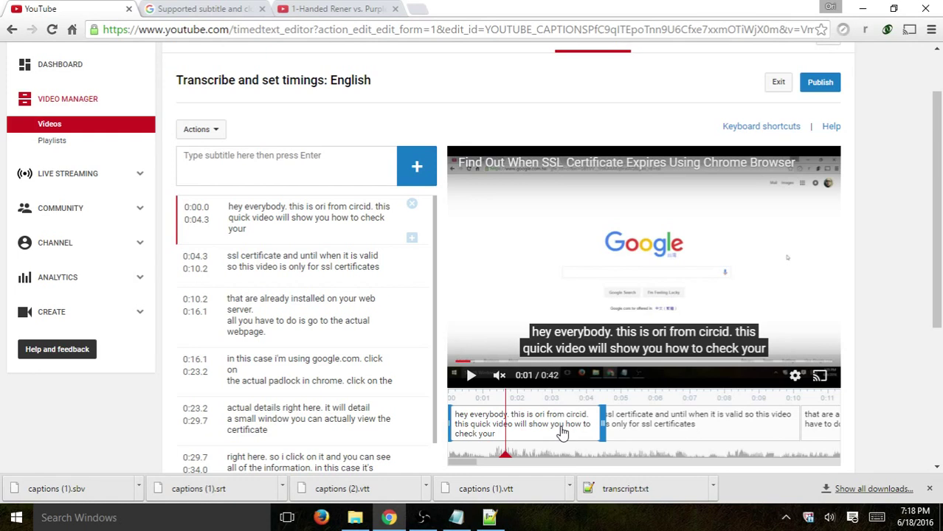
pyautogui.click(471, 378)
pyautogui.click(472, 378)
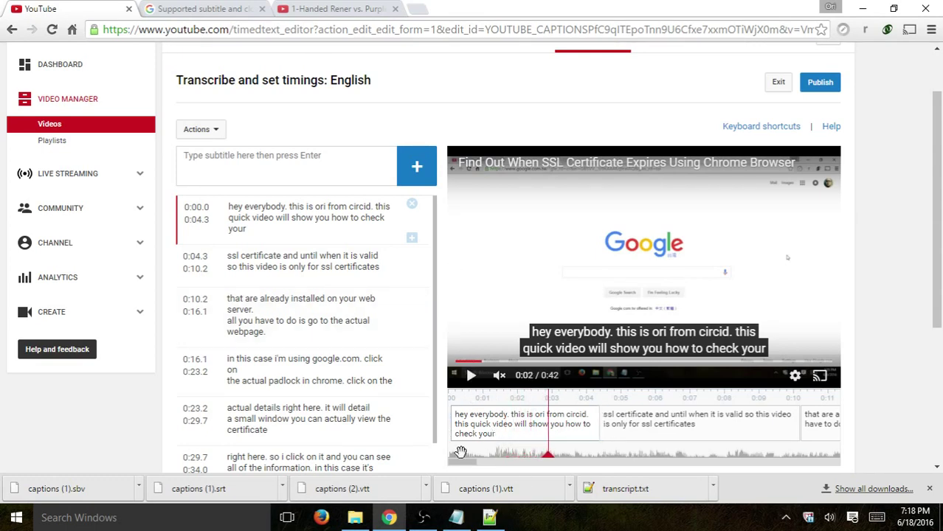
pyautogui.scroll(-2, 907, 208)
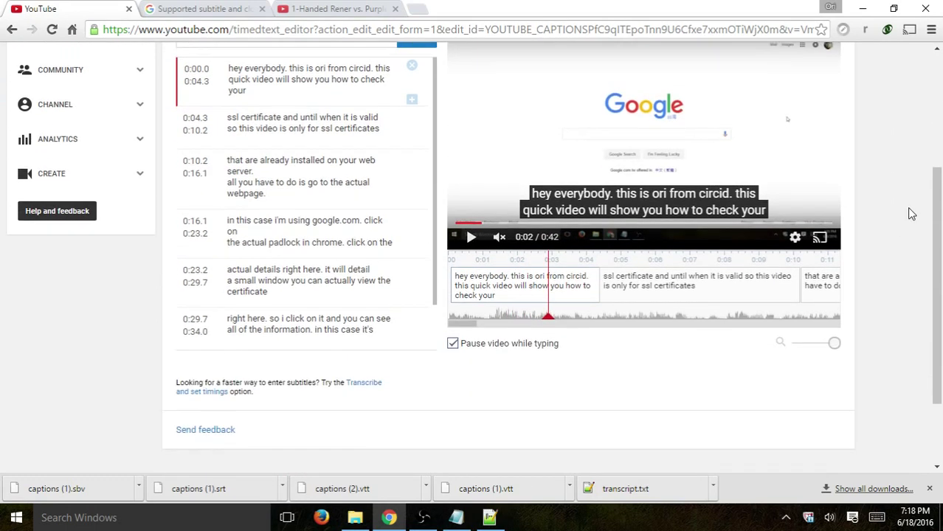
pyautogui.scroll(3, 907, 208)
pyautogui.click(824, 156)
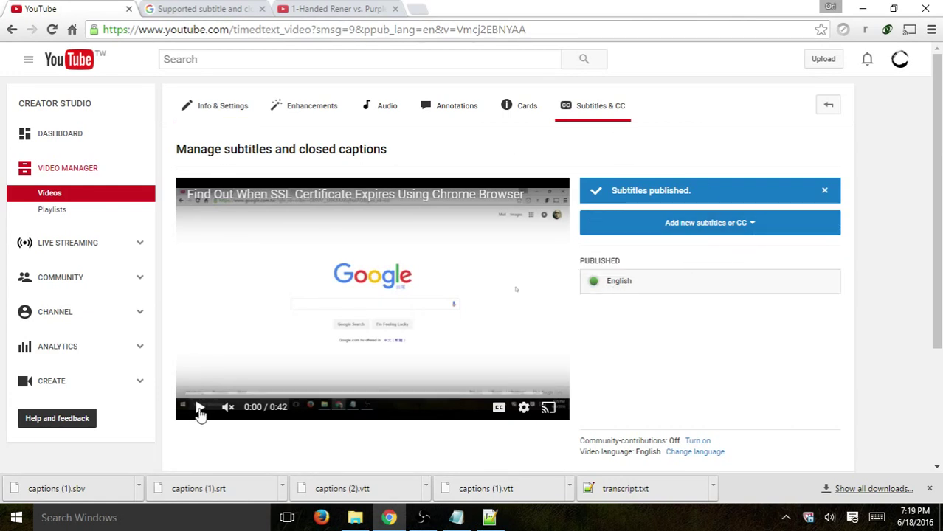
# Play the video with CC on to show the English captions.
pyautogui.click(200, 410)
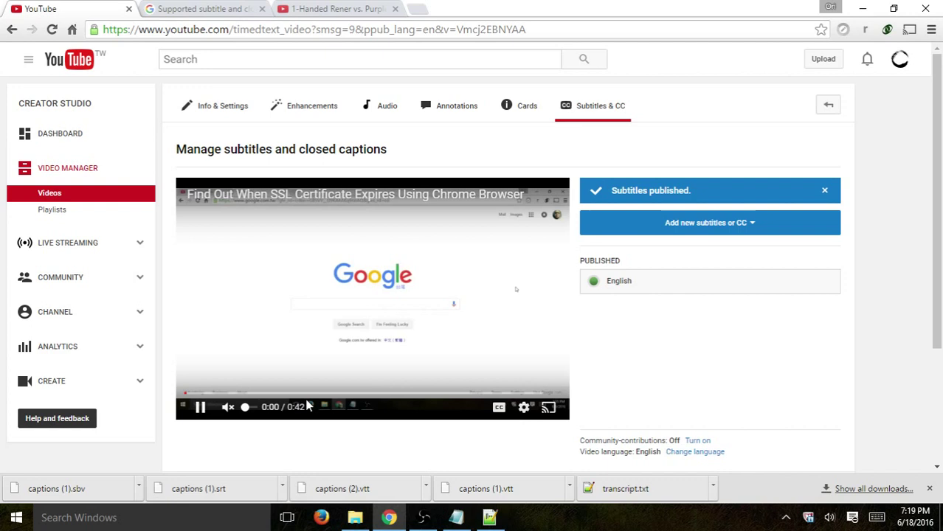
pyautogui.click(498, 410)
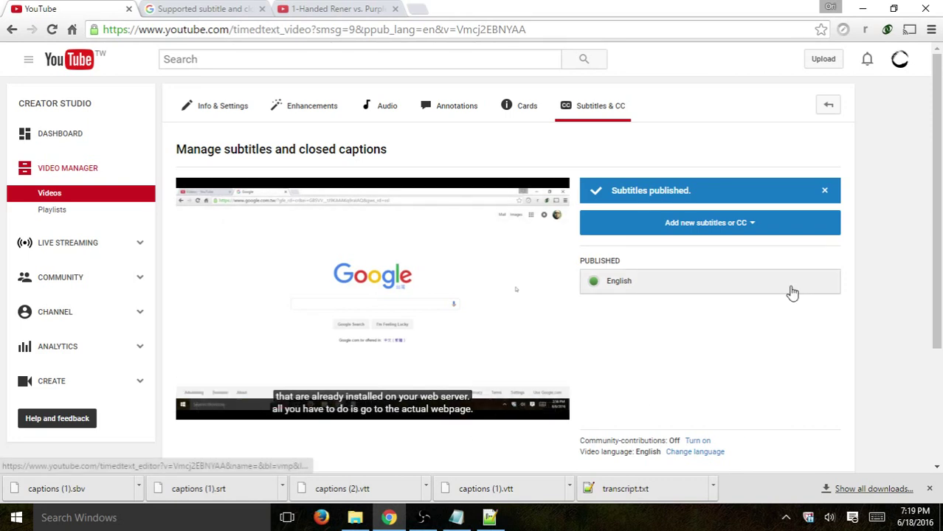
# Add new English subtitles, discard the published ones, and choose Create new subtitles or CC.
pyautogui.click(742, 223)
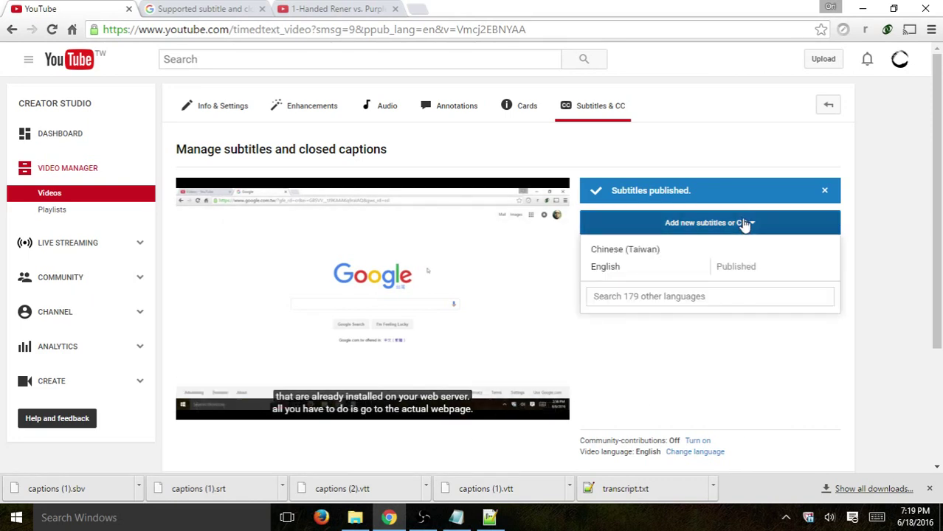
pyautogui.click(666, 275)
pyautogui.click(596, 295)
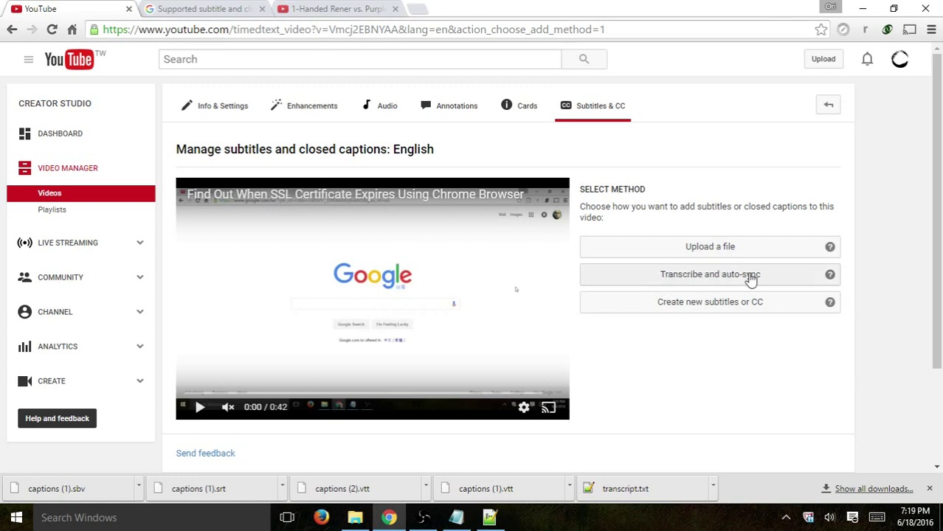
pyautogui.click(774, 306)
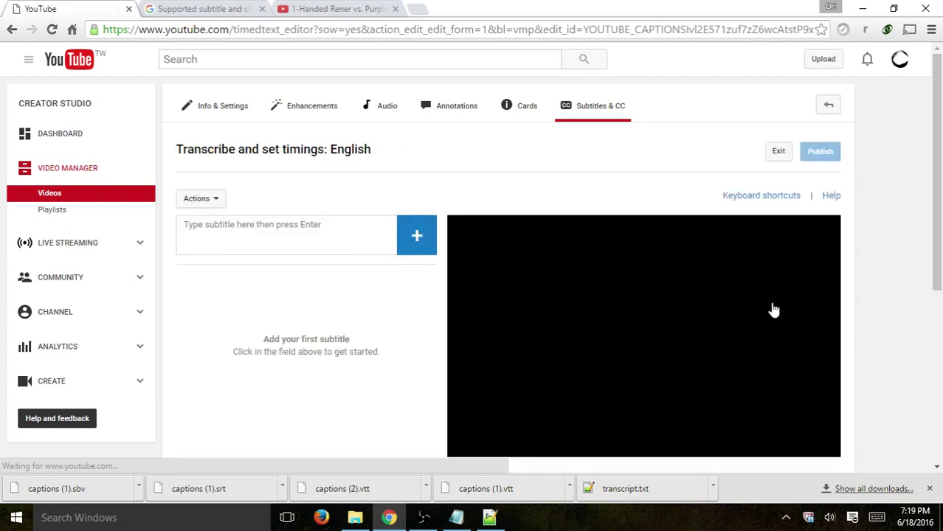
pyautogui.scroll(-2, 459, 277)
pyautogui.scroll(-2, 459, 277)
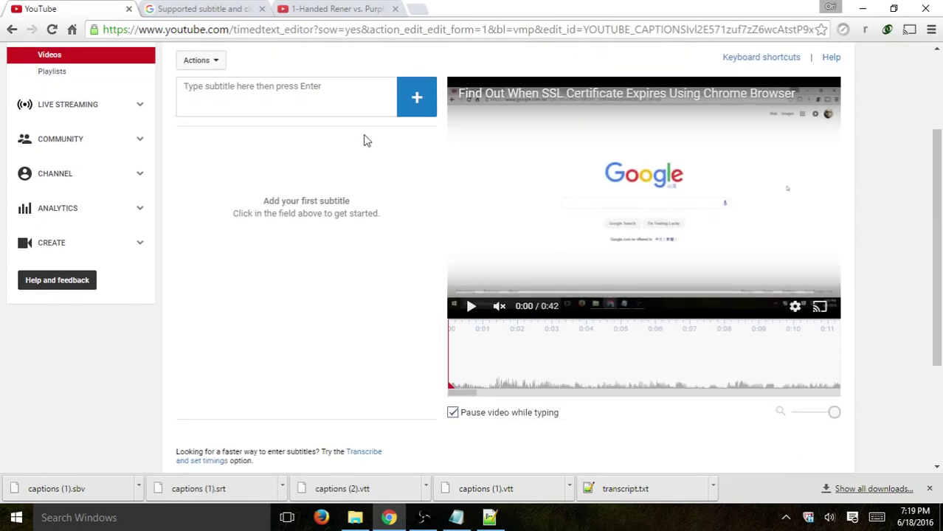
# Add the subtitle 'hello this is my video' and play it back to check.
pyautogui.click(300, 94)
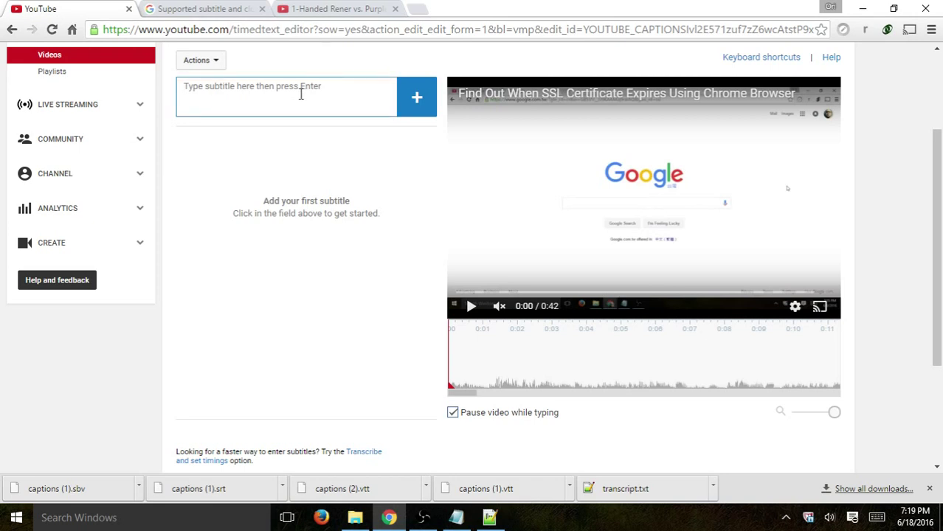
pyautogui.write('hello this is m')
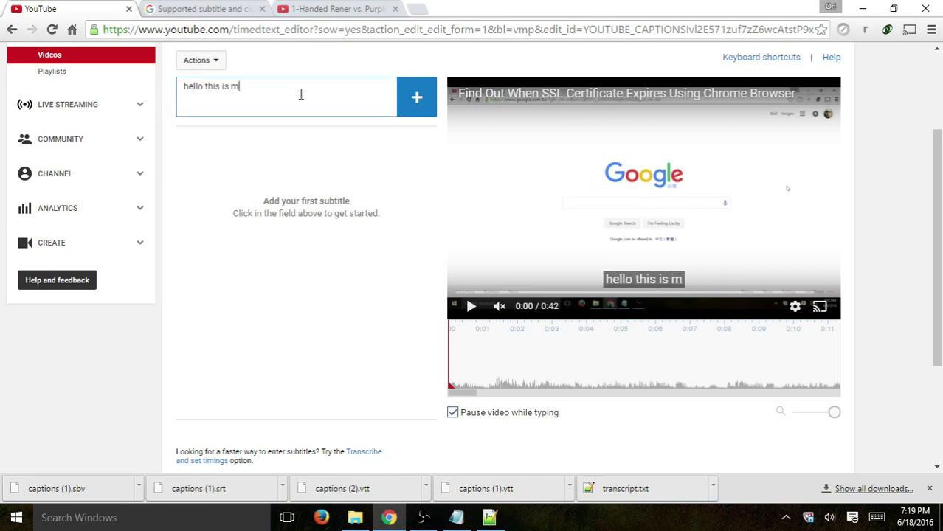
pyautogui.write('y video')
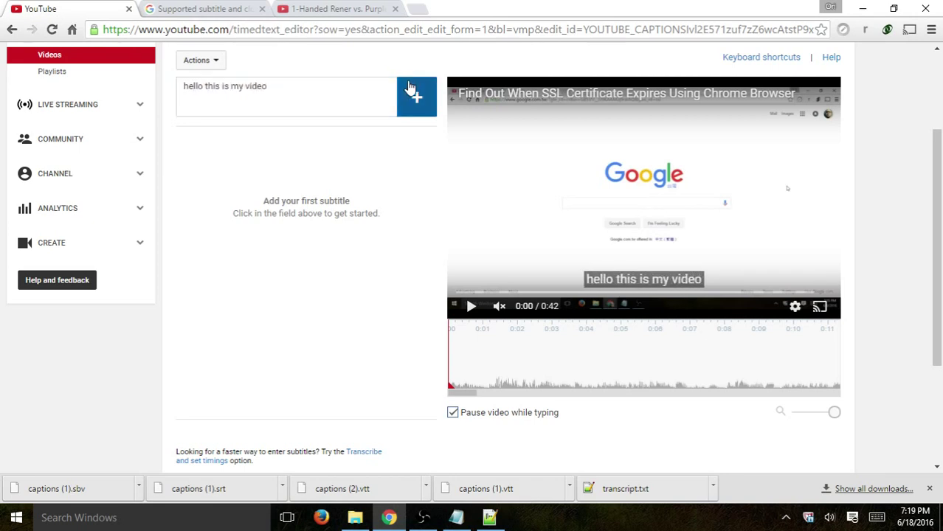
pyautogui.press('Return')
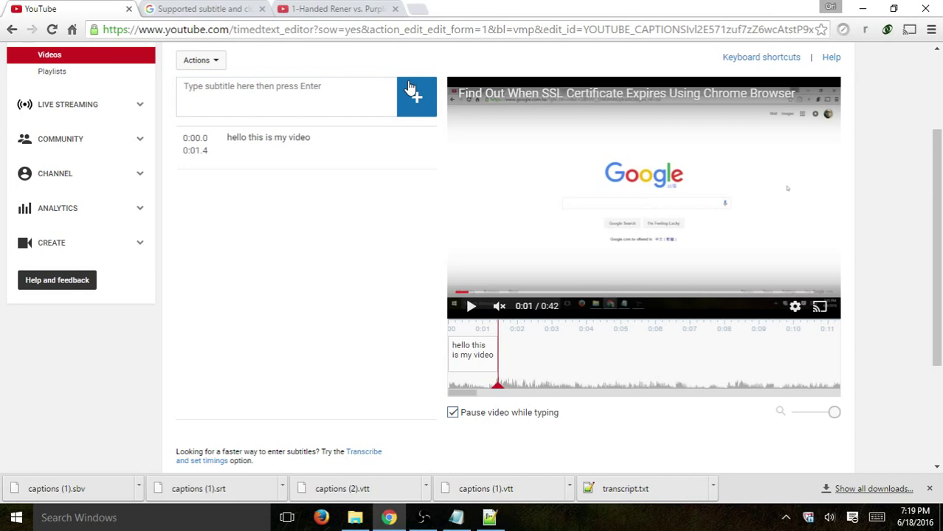
pyautogui.click(471, 306)
pyautogui.click(473, 307)
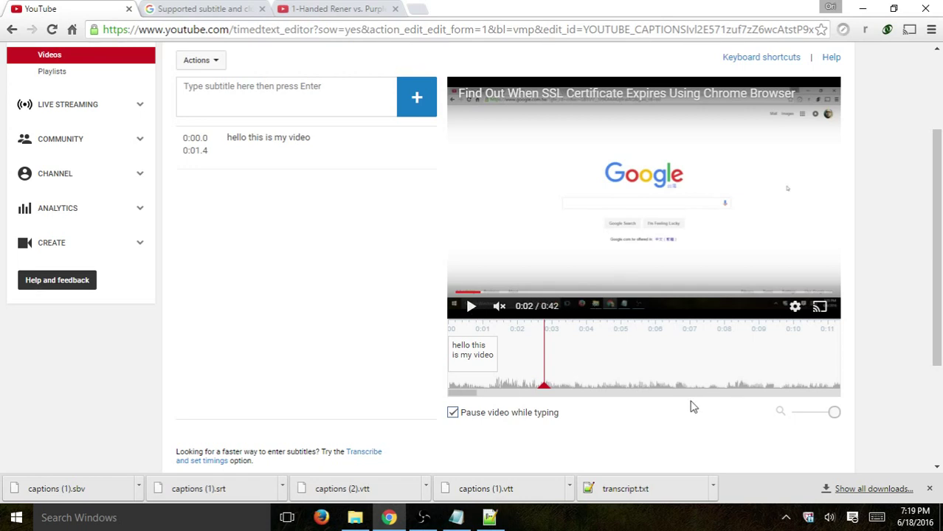
# On Subtitles & CC, add new English subtitles overwriting the draft, then open transcript.txt.
pyautogui.scroll(2, 377, 235)
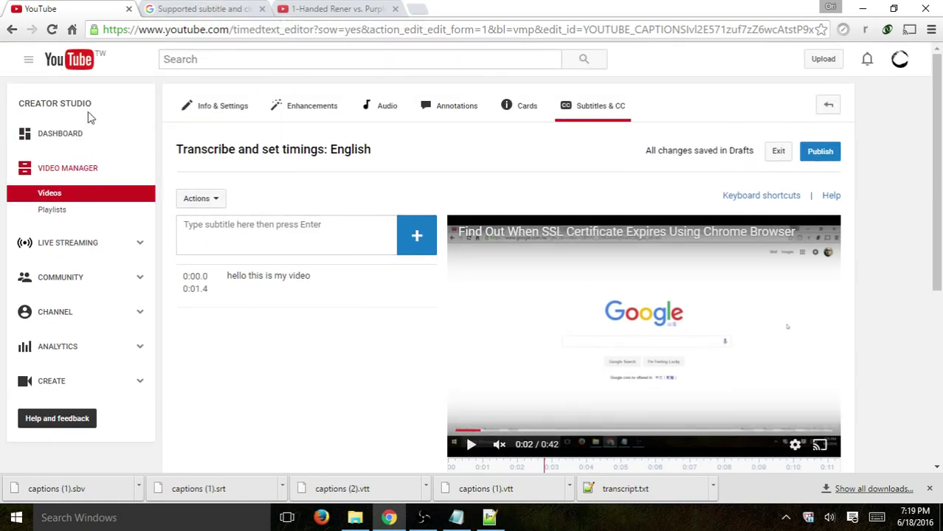
pyautogui.click(588, 110)
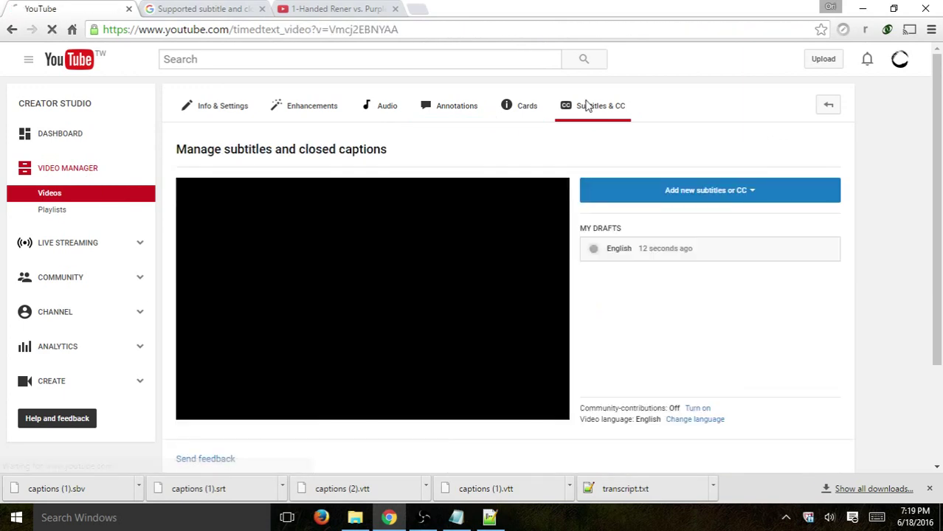
pyautogui.click(690, 186)
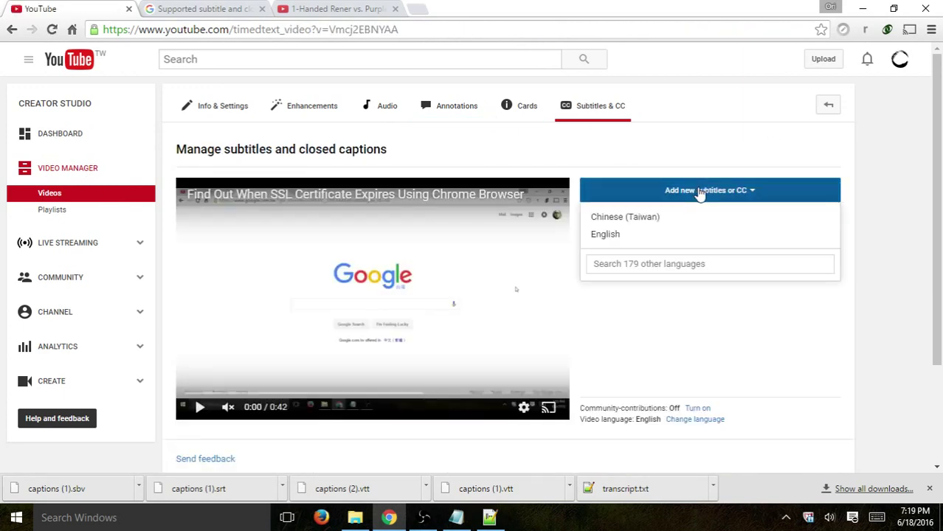
pyautogui.click(667, 244)
pyautogui.click(666, 287)
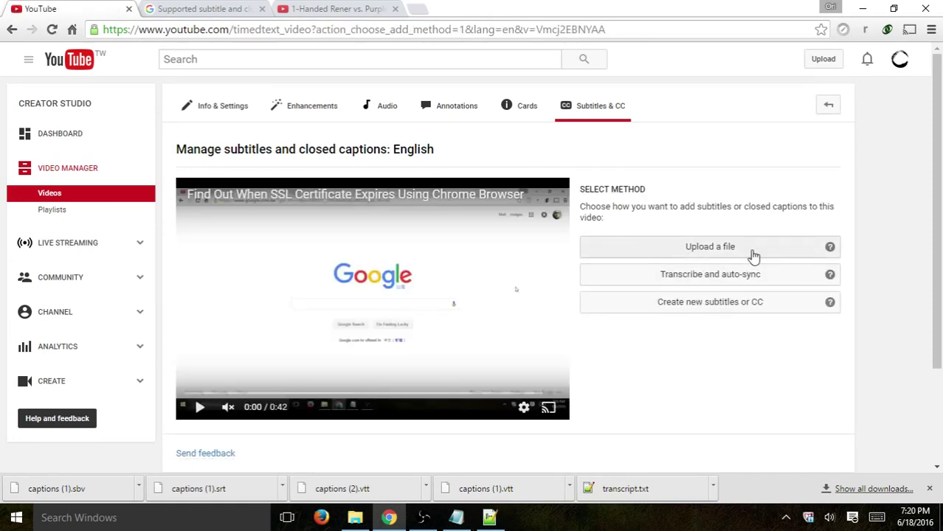
pyautogui.click(669, 495)
# Select all of the single-line transcript in Notepad++ and return to Chrome.
pyautogui.click(264, 133)
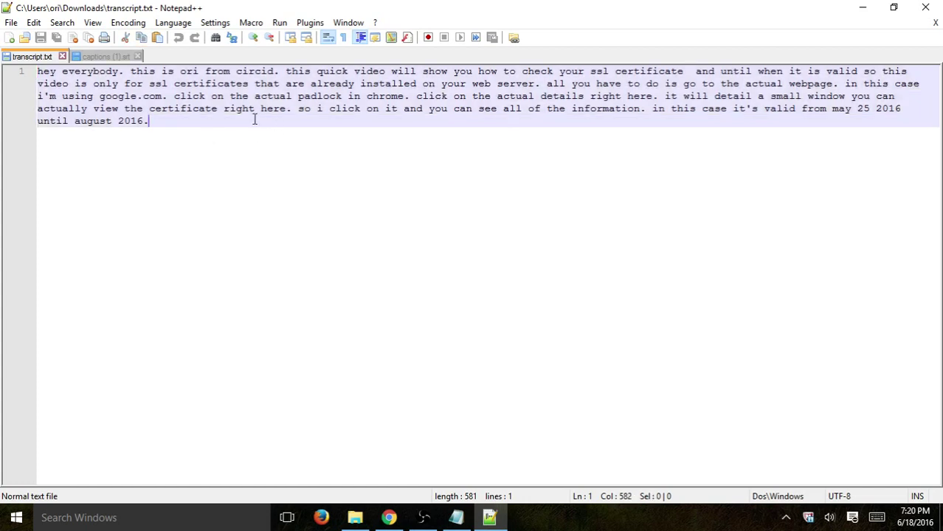
pyautogui.hotkey('ctrl', 'a')
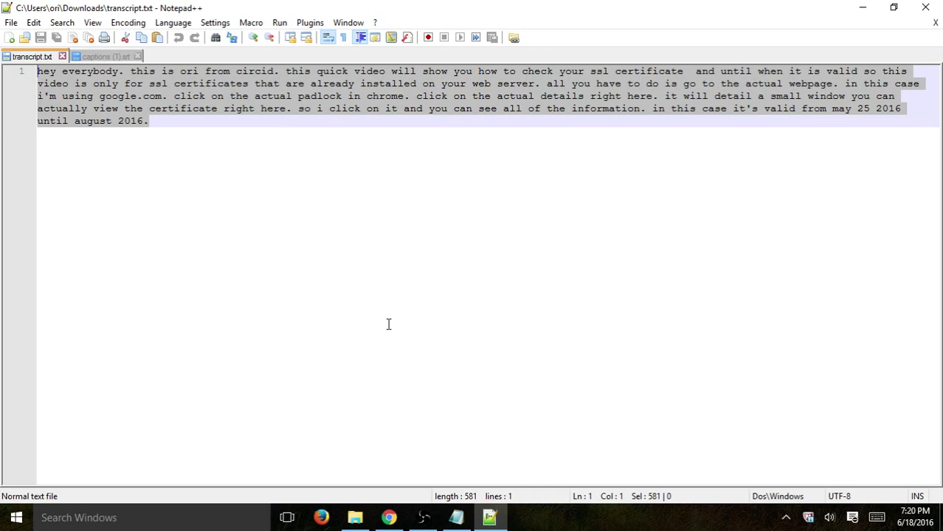
pyautogui.click(389, 517)
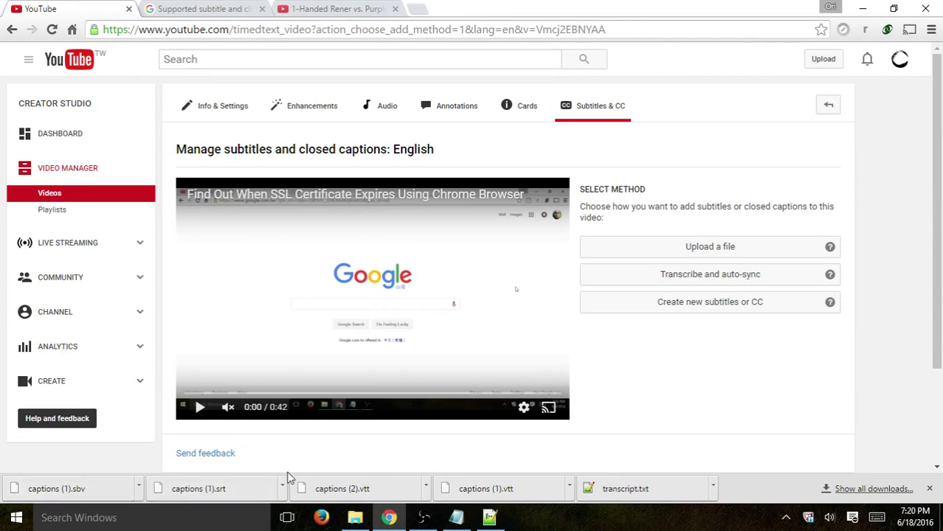
# Open captions (1).srt in Notepad++ without making it the default app for .srt files.
pyautogui.click(235, 493)
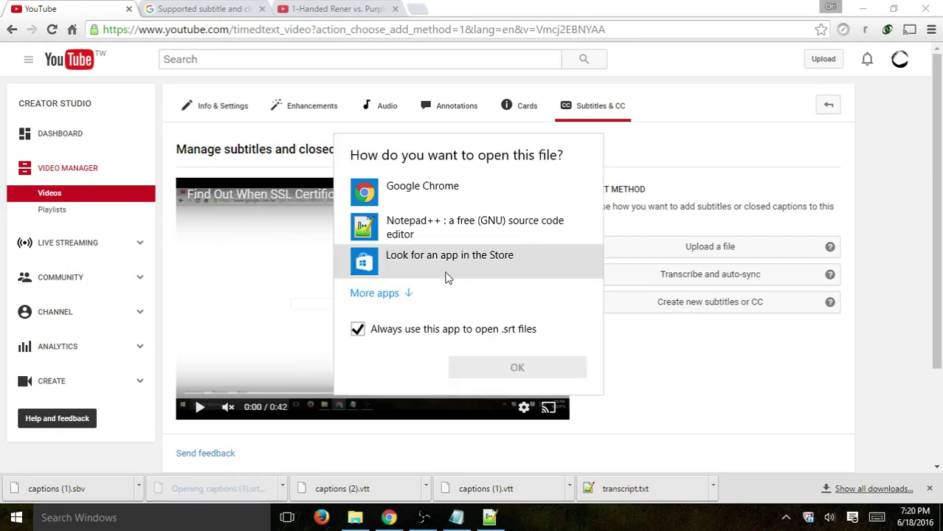
pyautogui.click(411, 238)
pyautogui.click(410, 329)
pyautogui.click(483, 366)
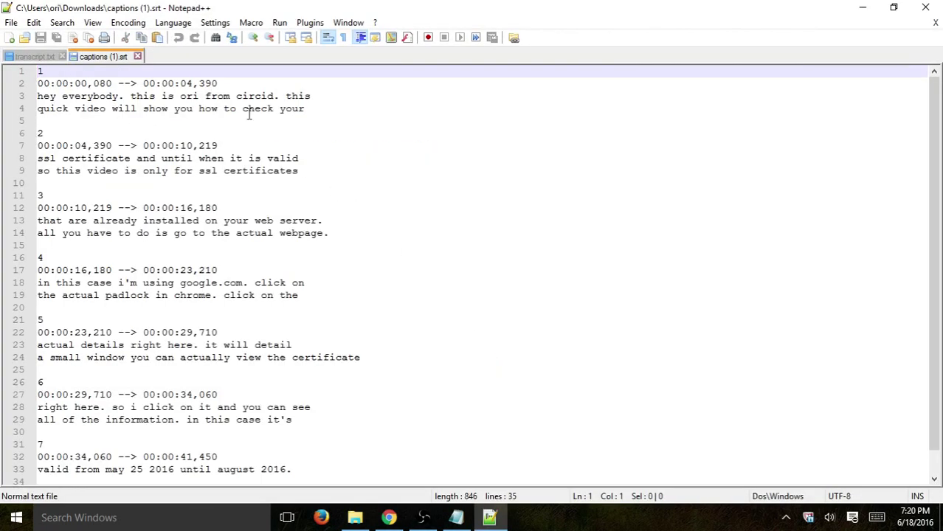
# Highlight the first caption block, lines 1–4, including its timestamp range.
pyautogui.moveTo(234, 83); pyautogui.dragTo(34, 84)
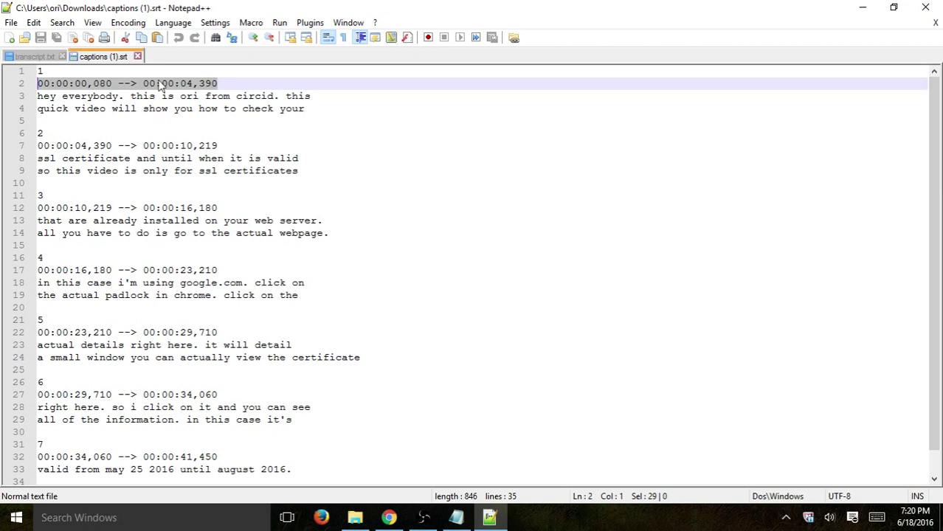
pyautogui.click(239, 121)
pyautogui.moveTo(191, 121); pyautogui.dragTo(39, 70)
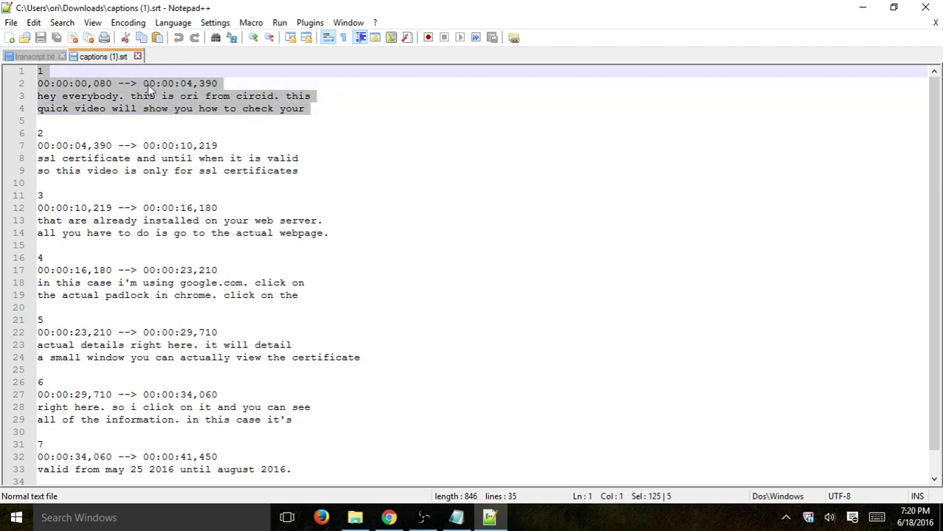